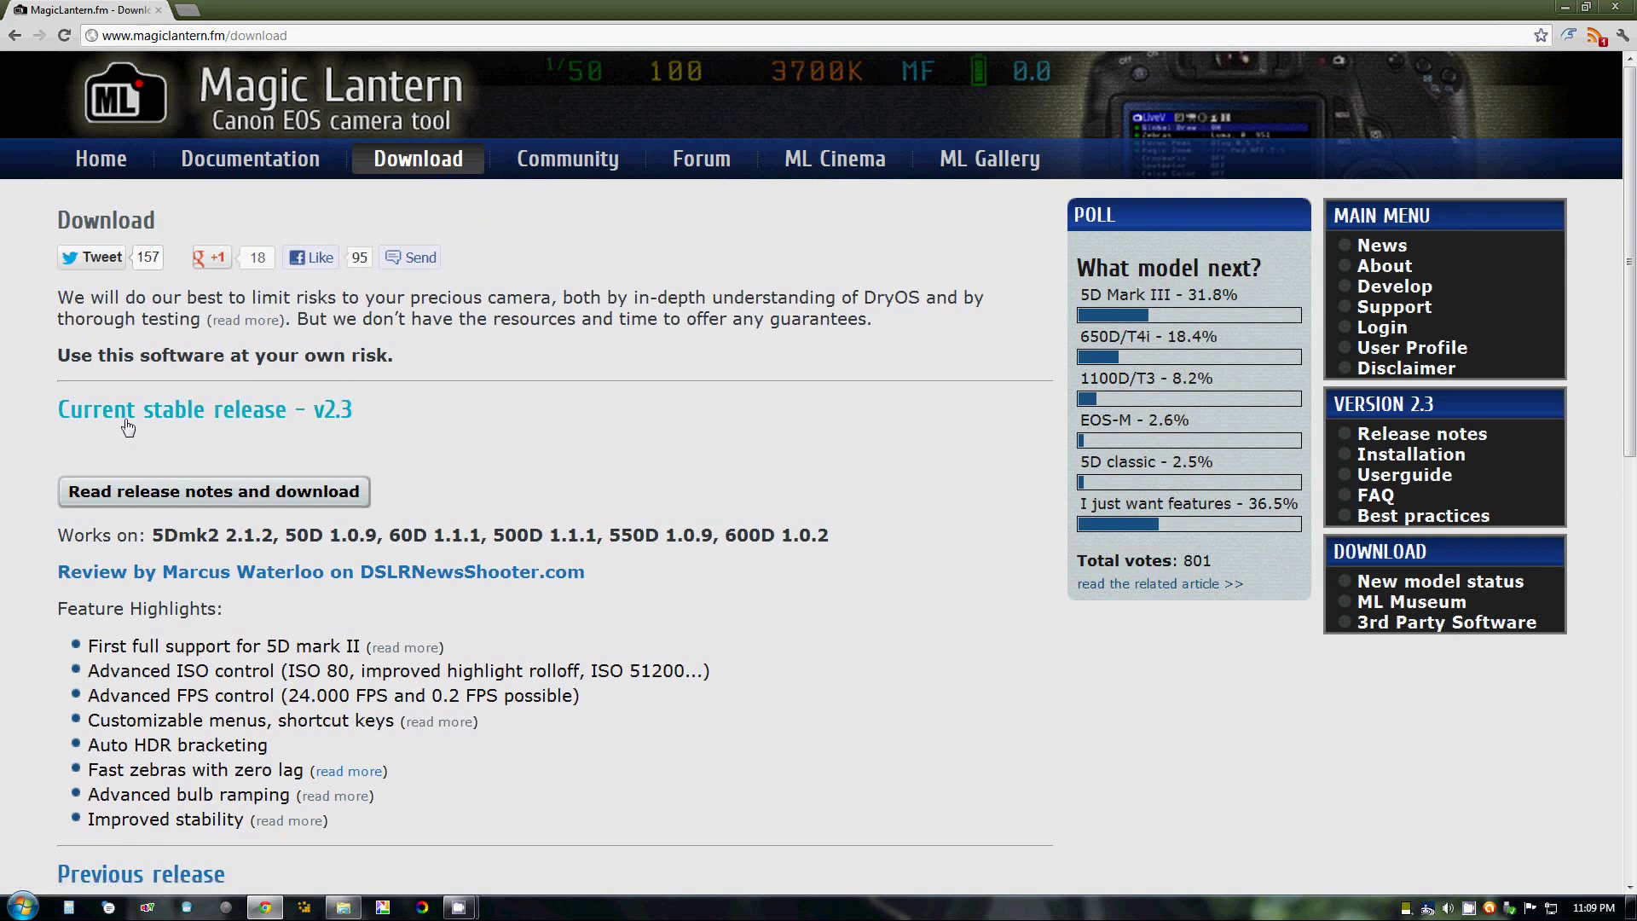
Step: Open the 'Current stable release - v2.3' notes and start the supporter download of Magic Lantern 2.3
left_click(263, 429)
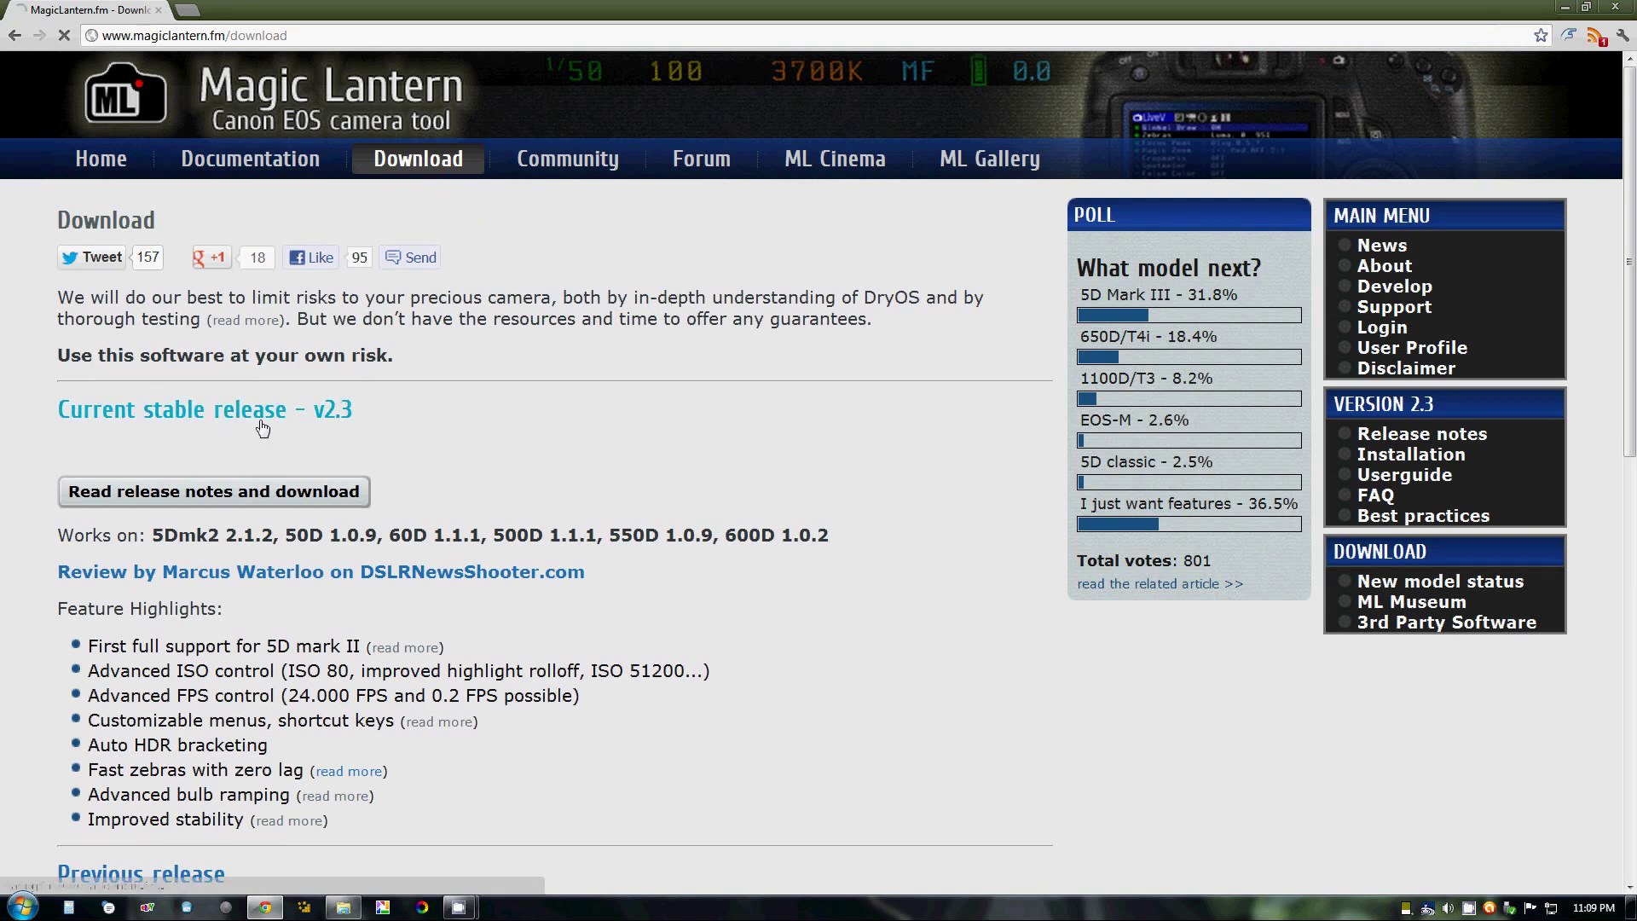
scroll(253, 423, "down", 2)
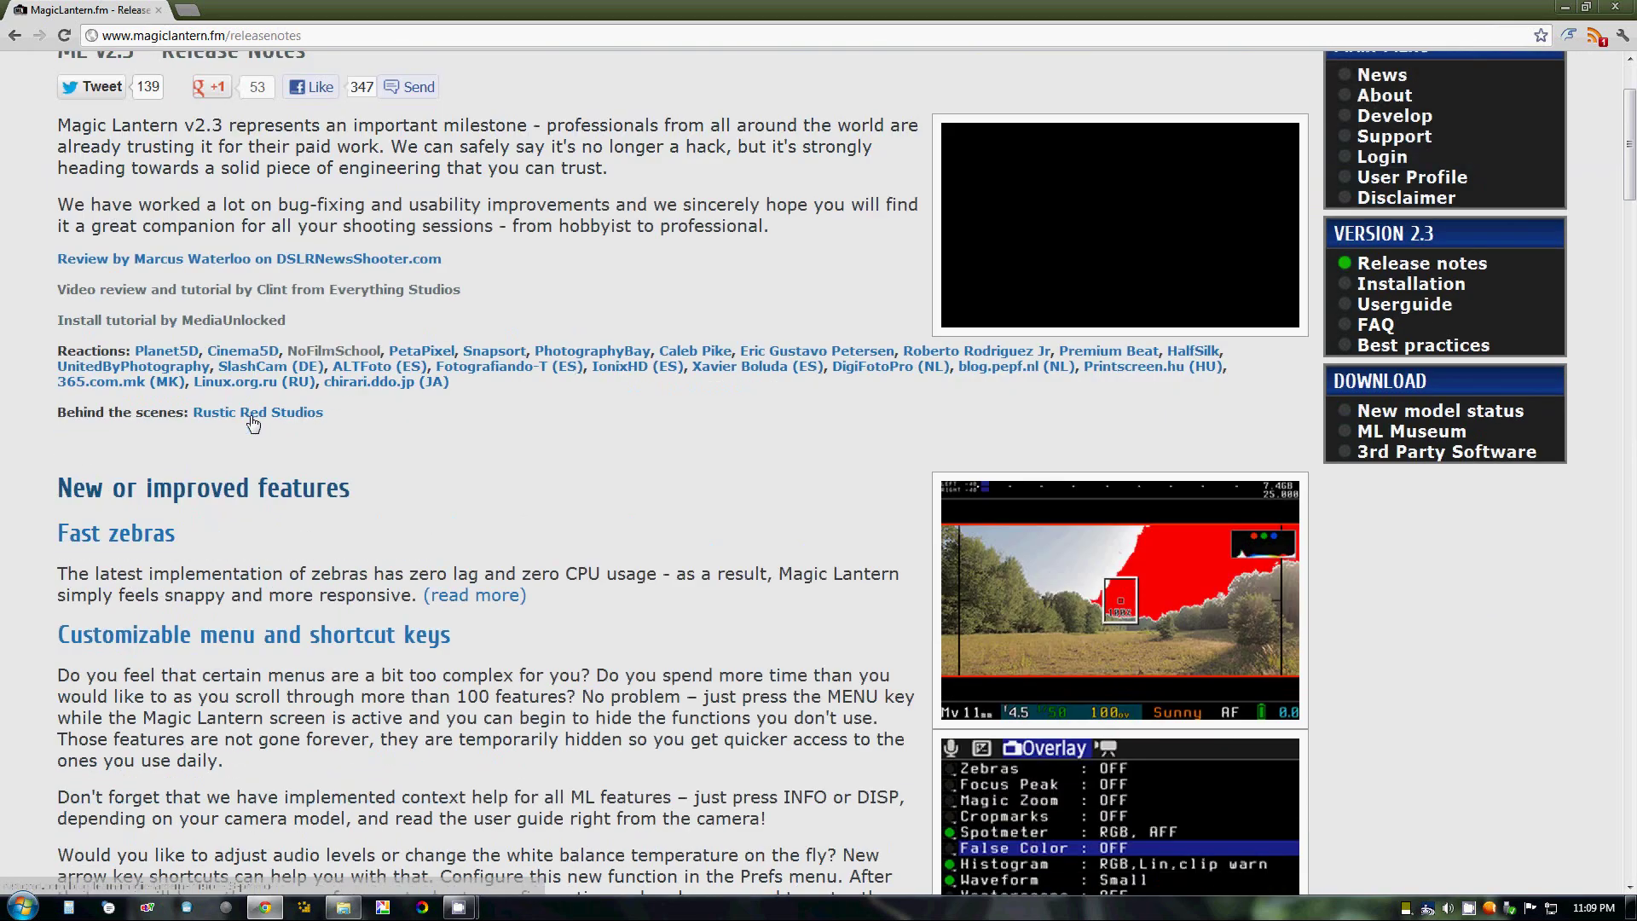
scroll(254, 424, "down", 3)
scroll(265, 444, "down", 3)
scroll(287, 472, "down", 8)
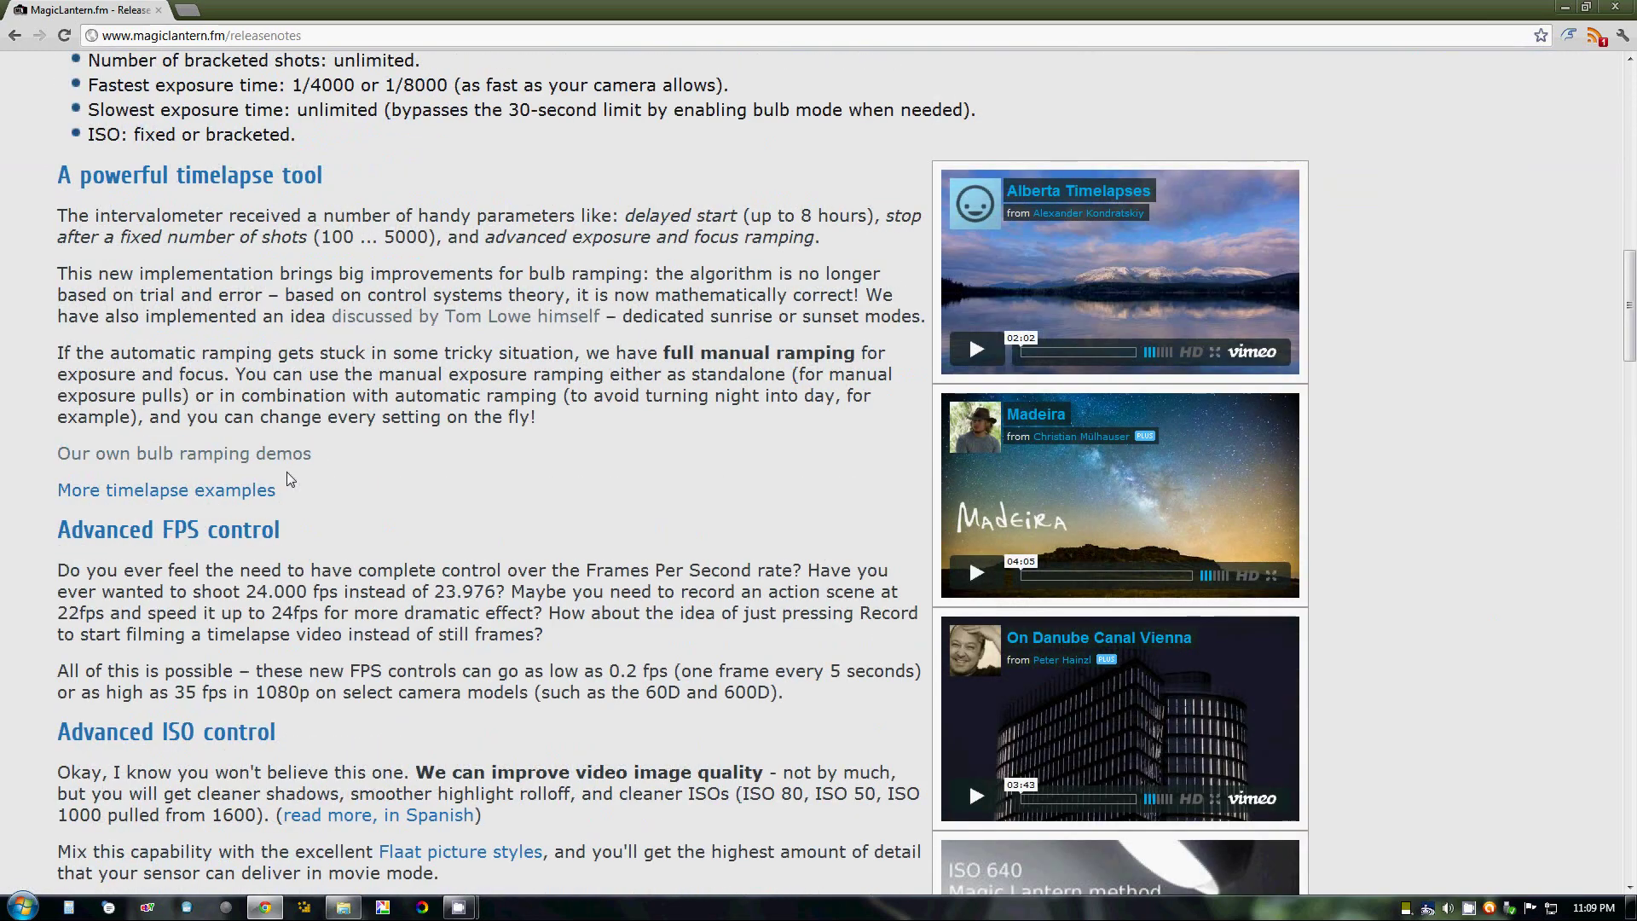
scroll(286, 472, "down", 9)
scroll(287, 473, "down", 9)
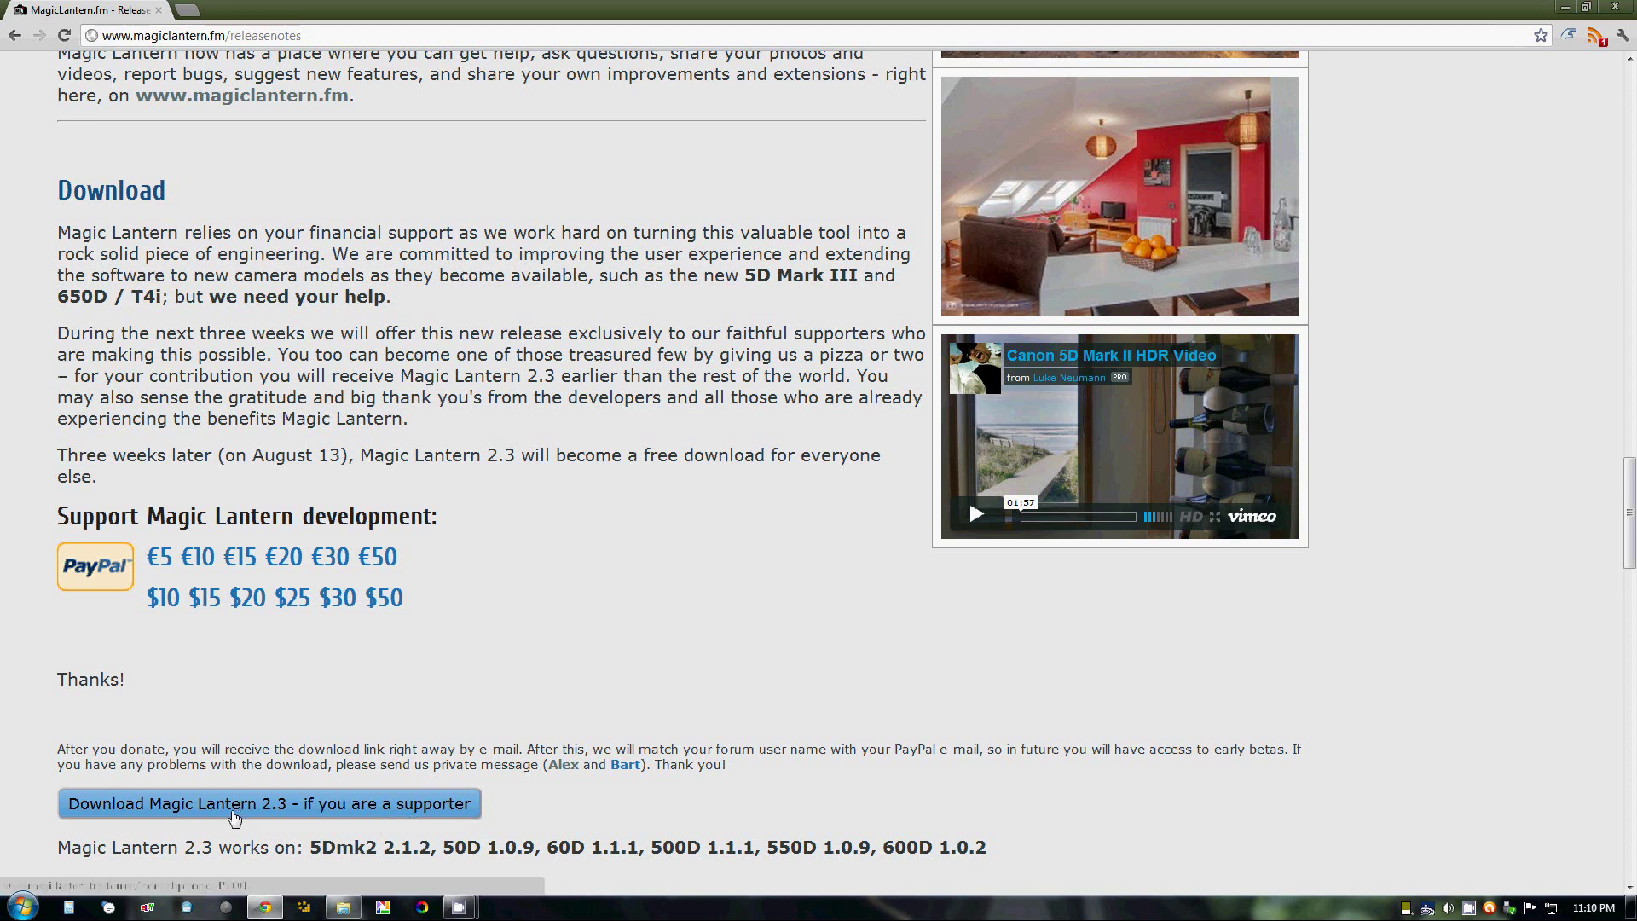
left_click(234, 817)
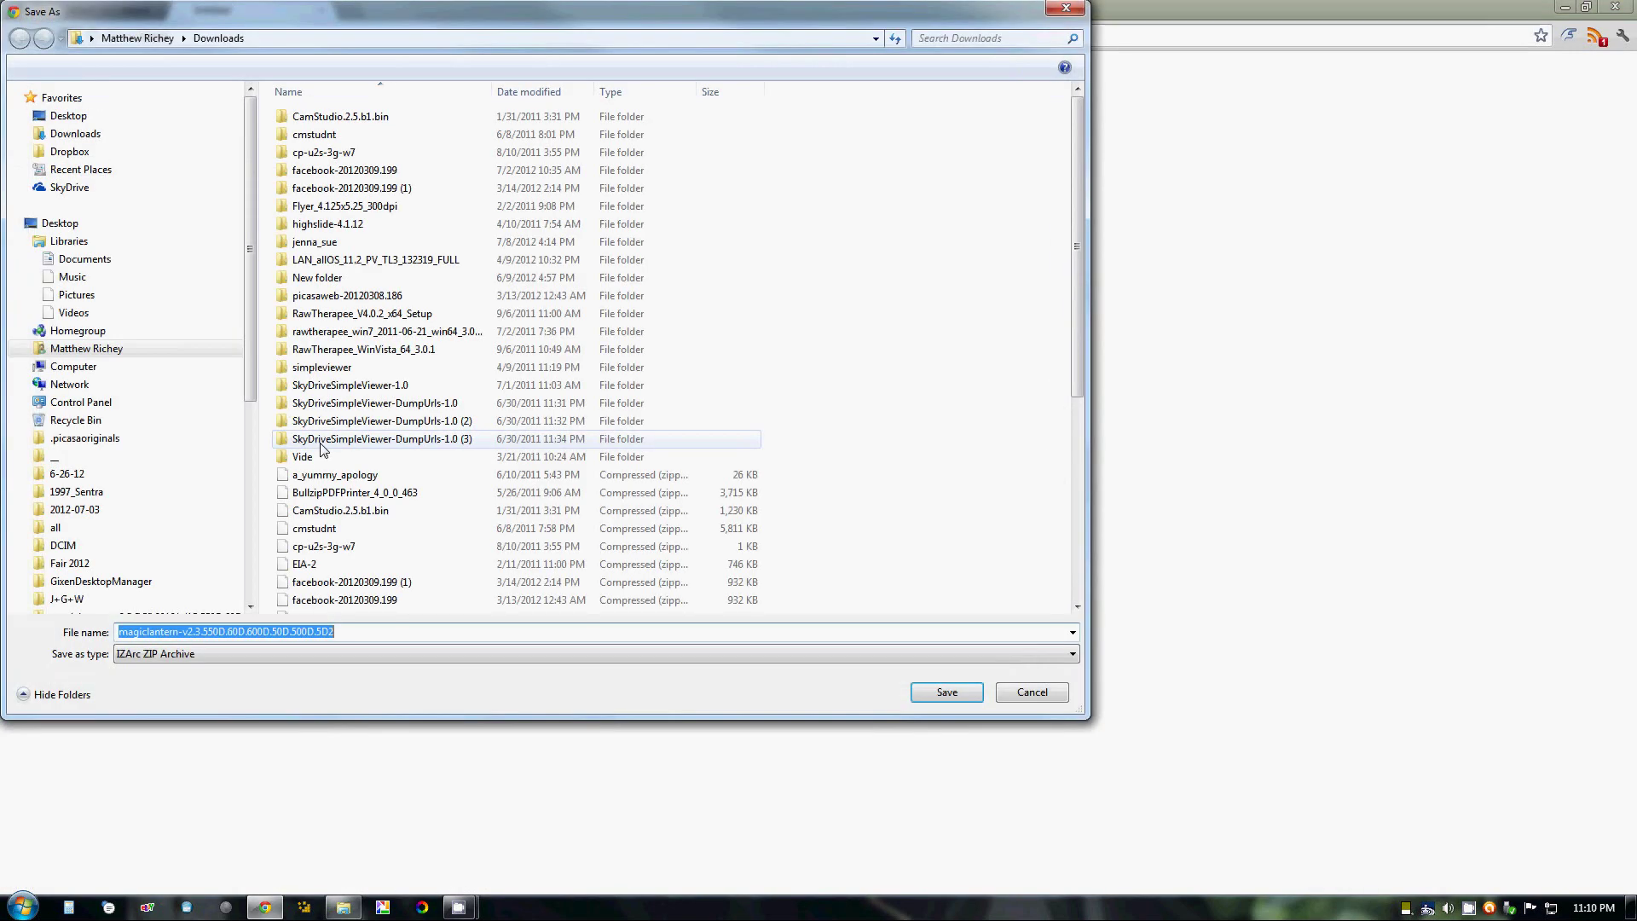
Step: Save the Magic Lantern 2.3 zip to the Desktop folder under Favorites
left_click(51, 116)
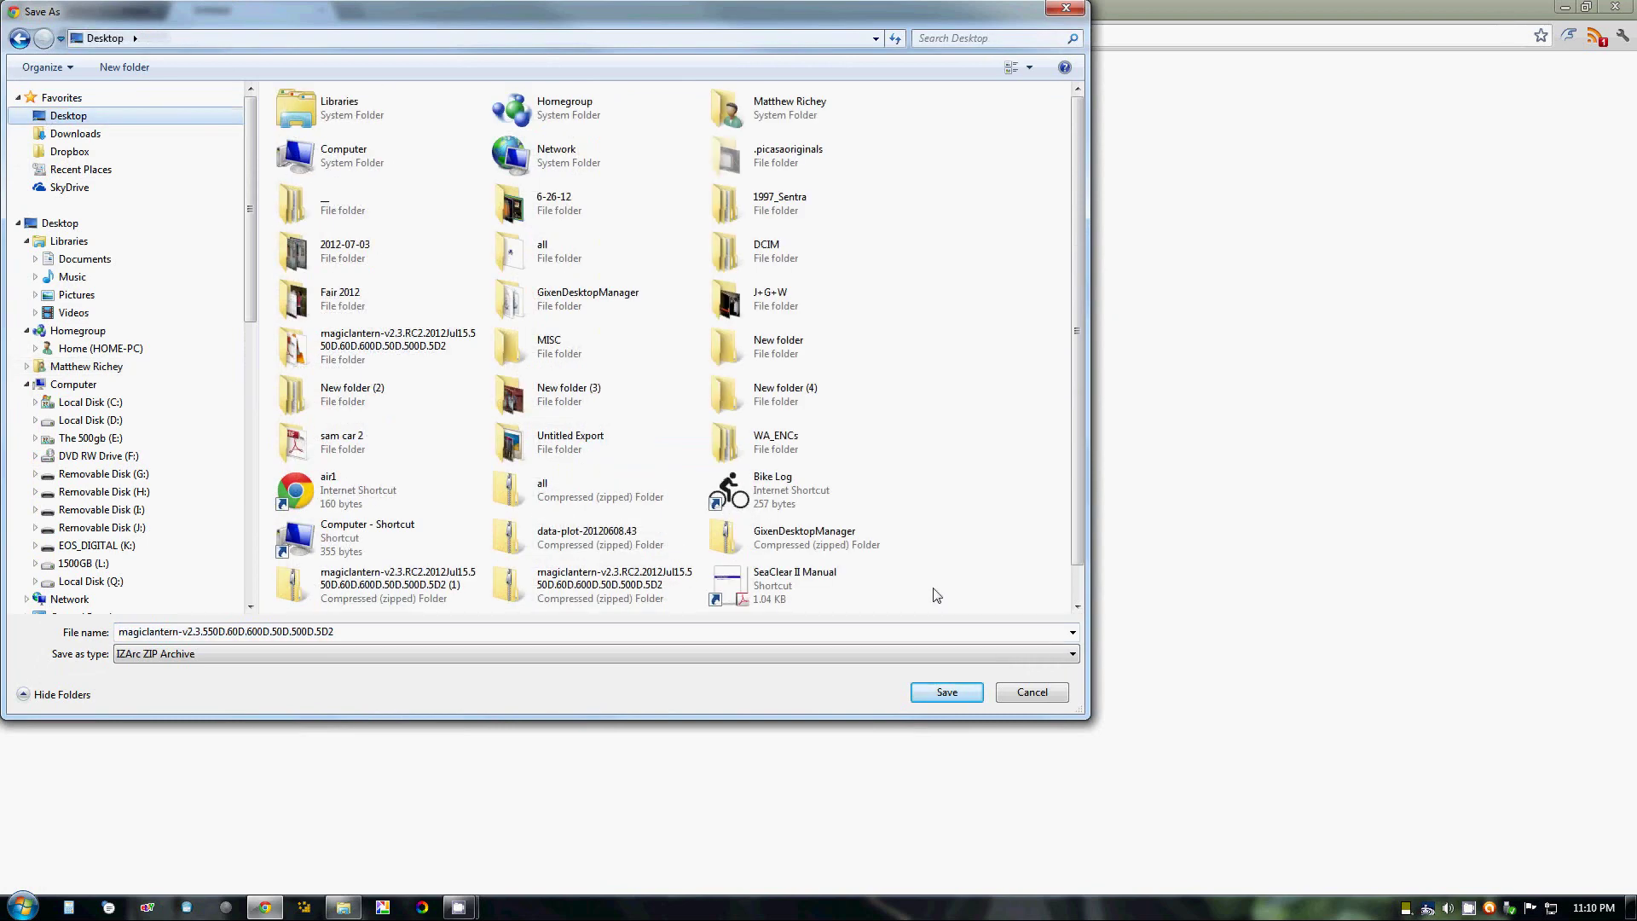
left_click(934, 693)
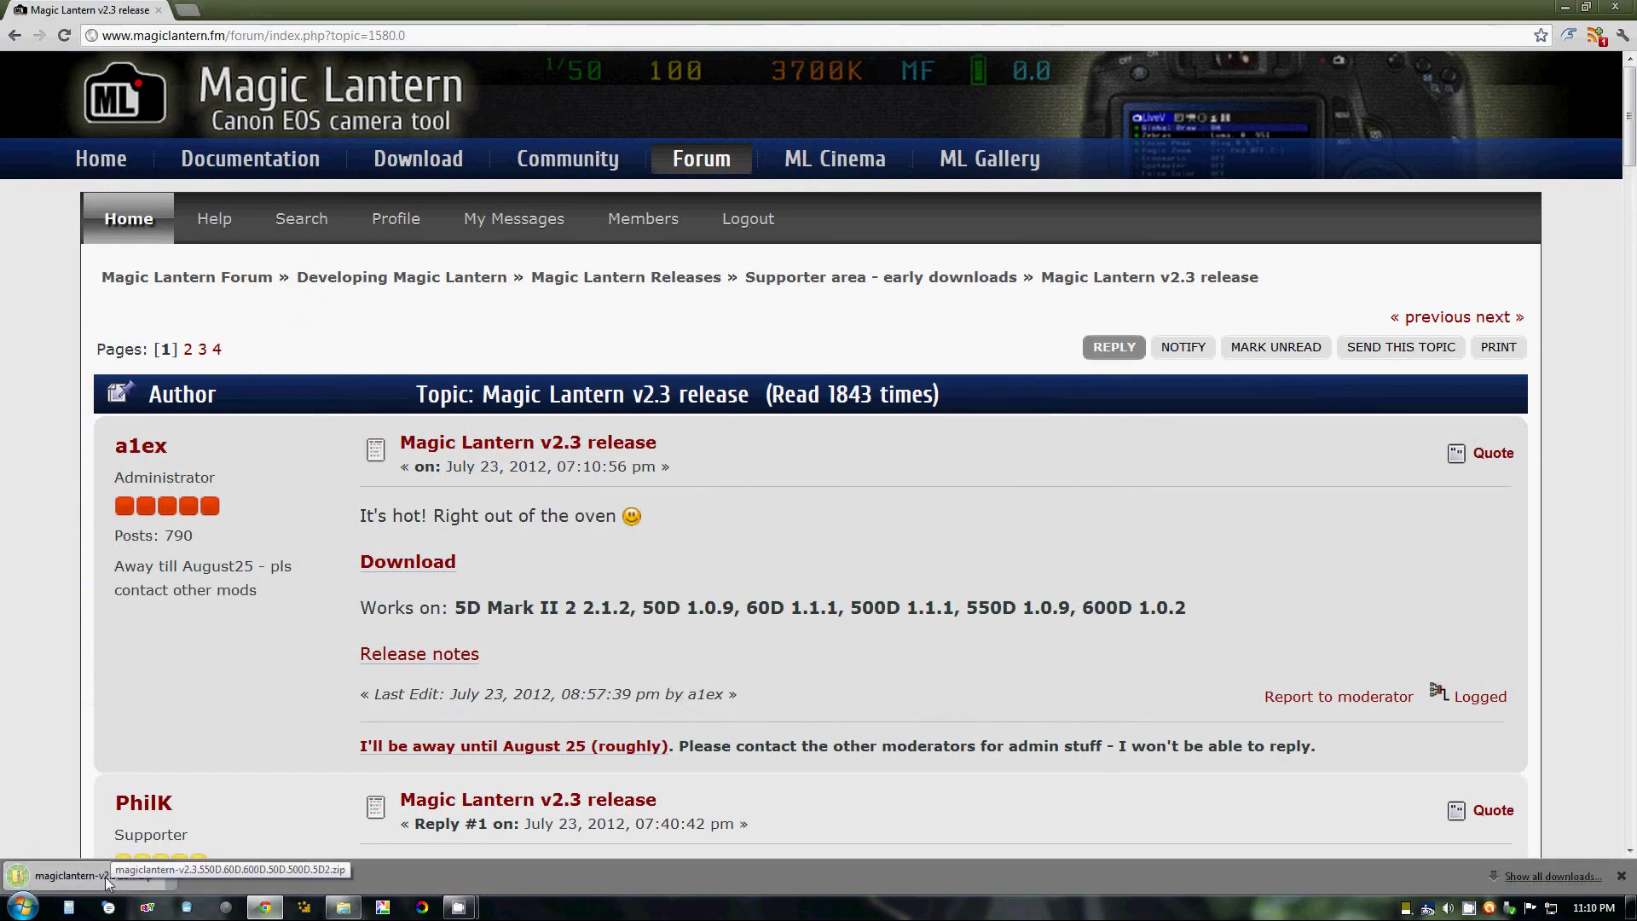
Step: Open the downloaded Magic Lantern zip from the download bar and maximize its Explorer window
left_click(107, 882)
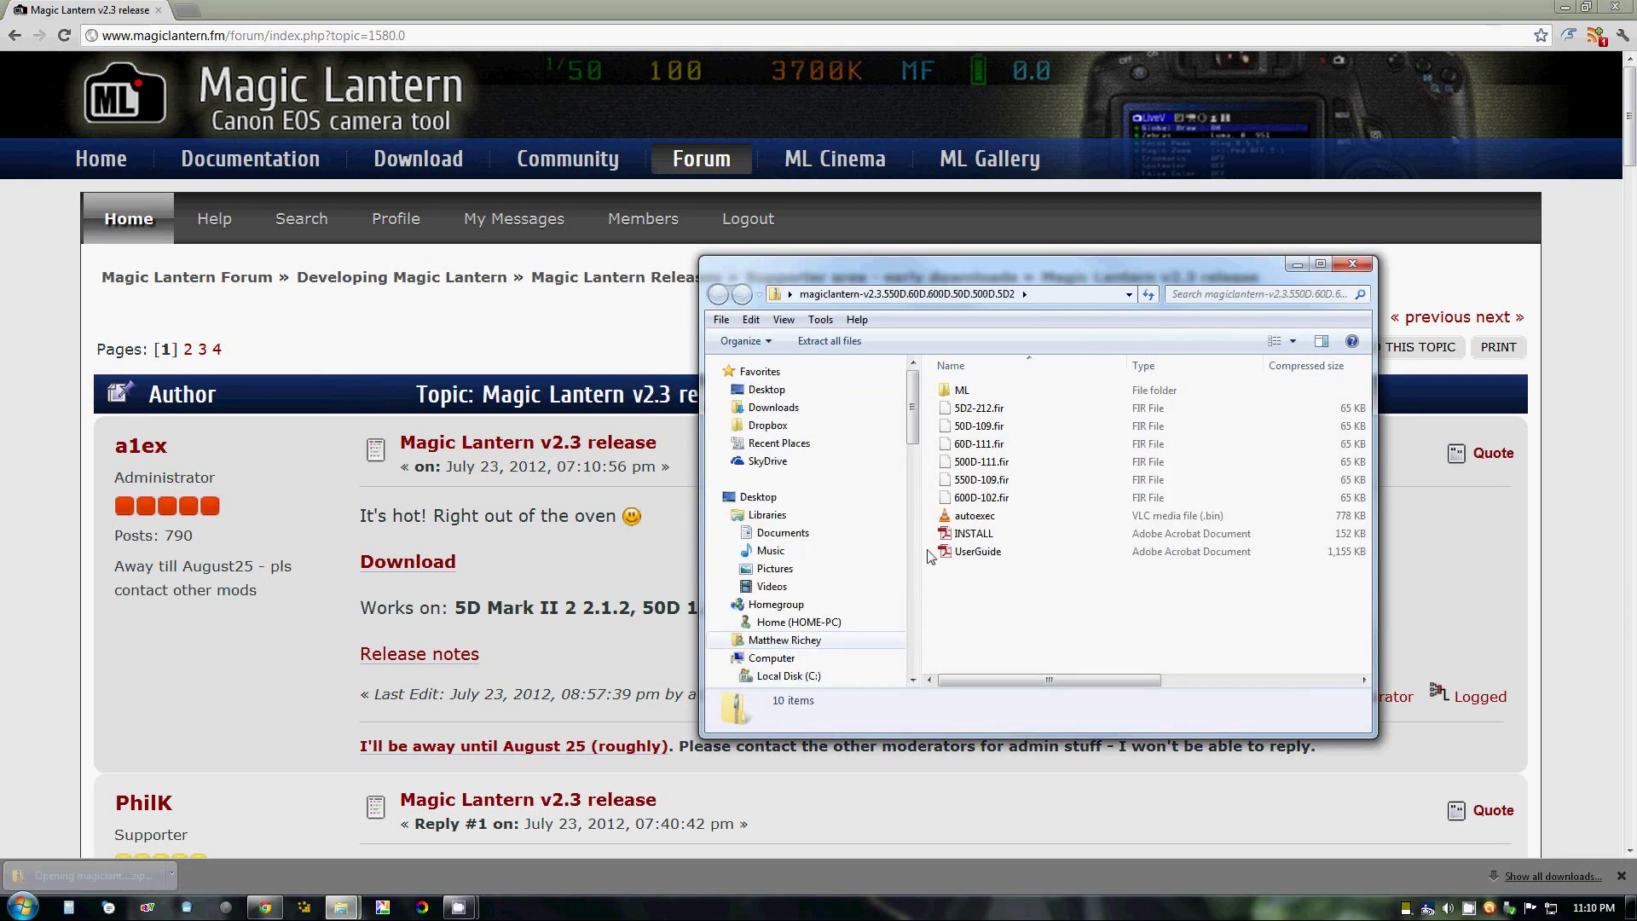
left_click_drag(922, 267, 687, 218)
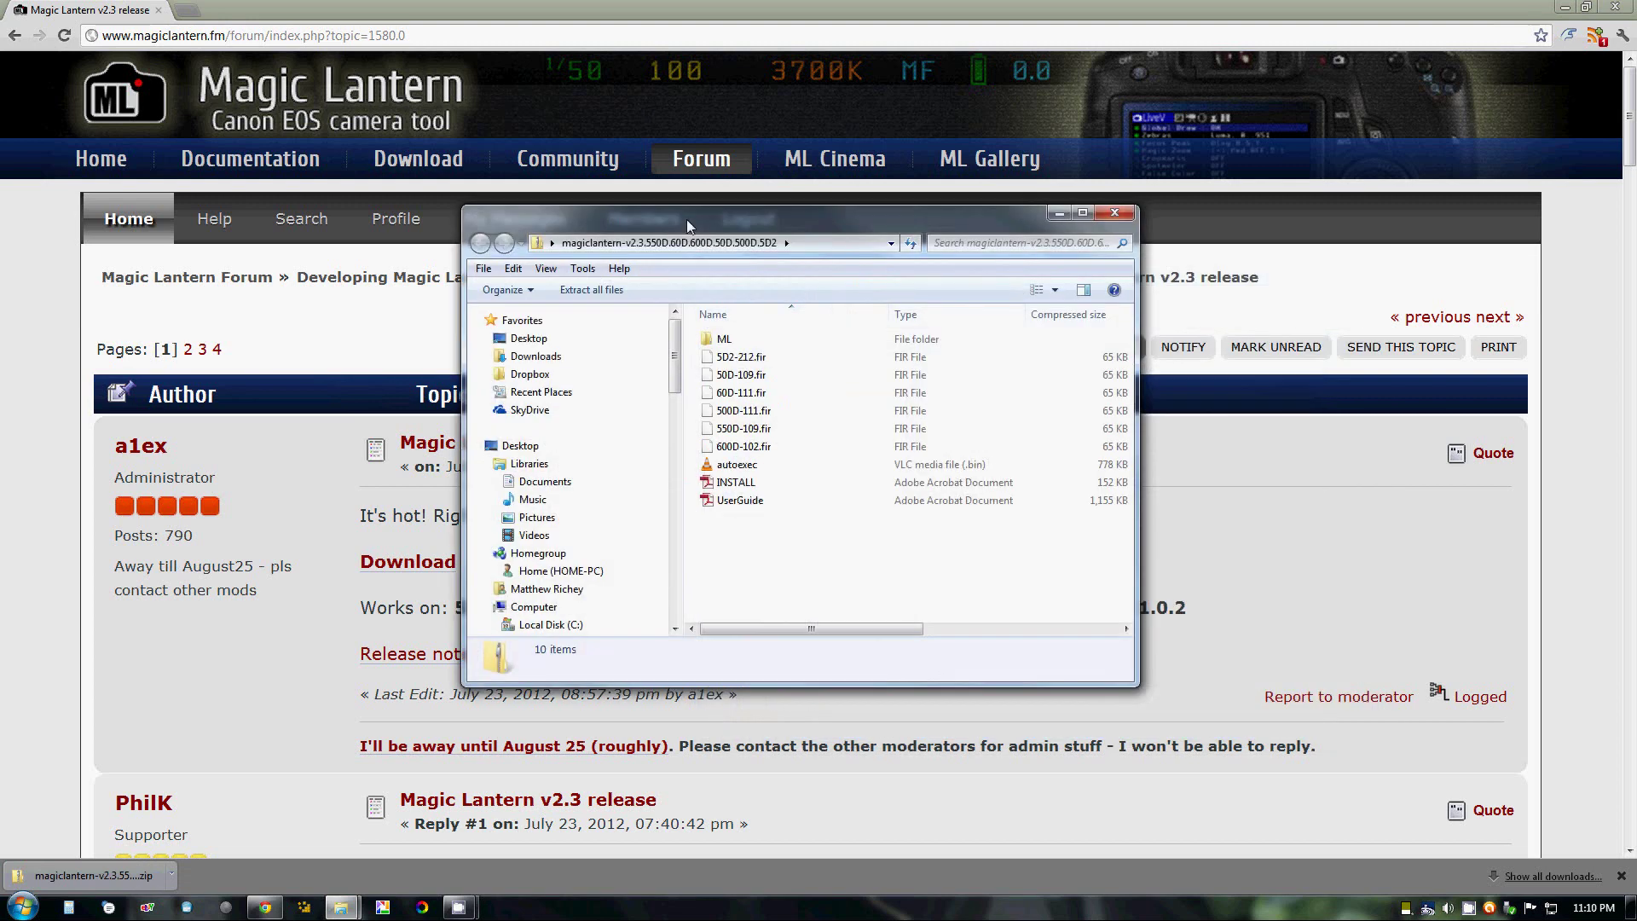
double_click(687, 219)
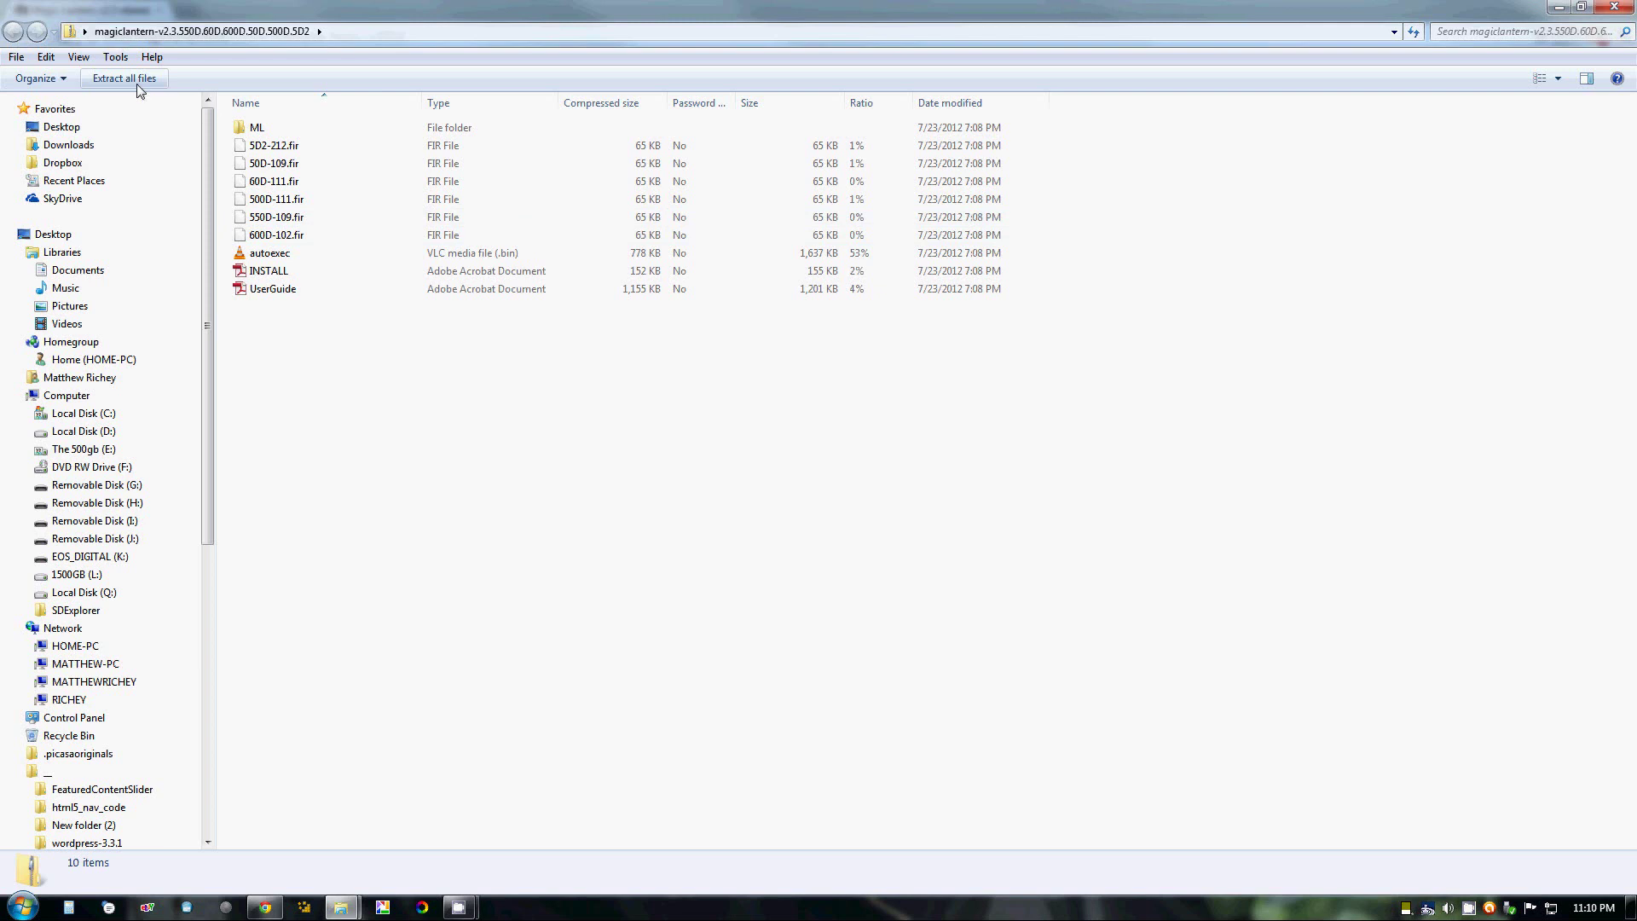
Step: Start 'Extract all files' with the EOS_DIGITAL (K:) card root as destination
left_click(137, 84)
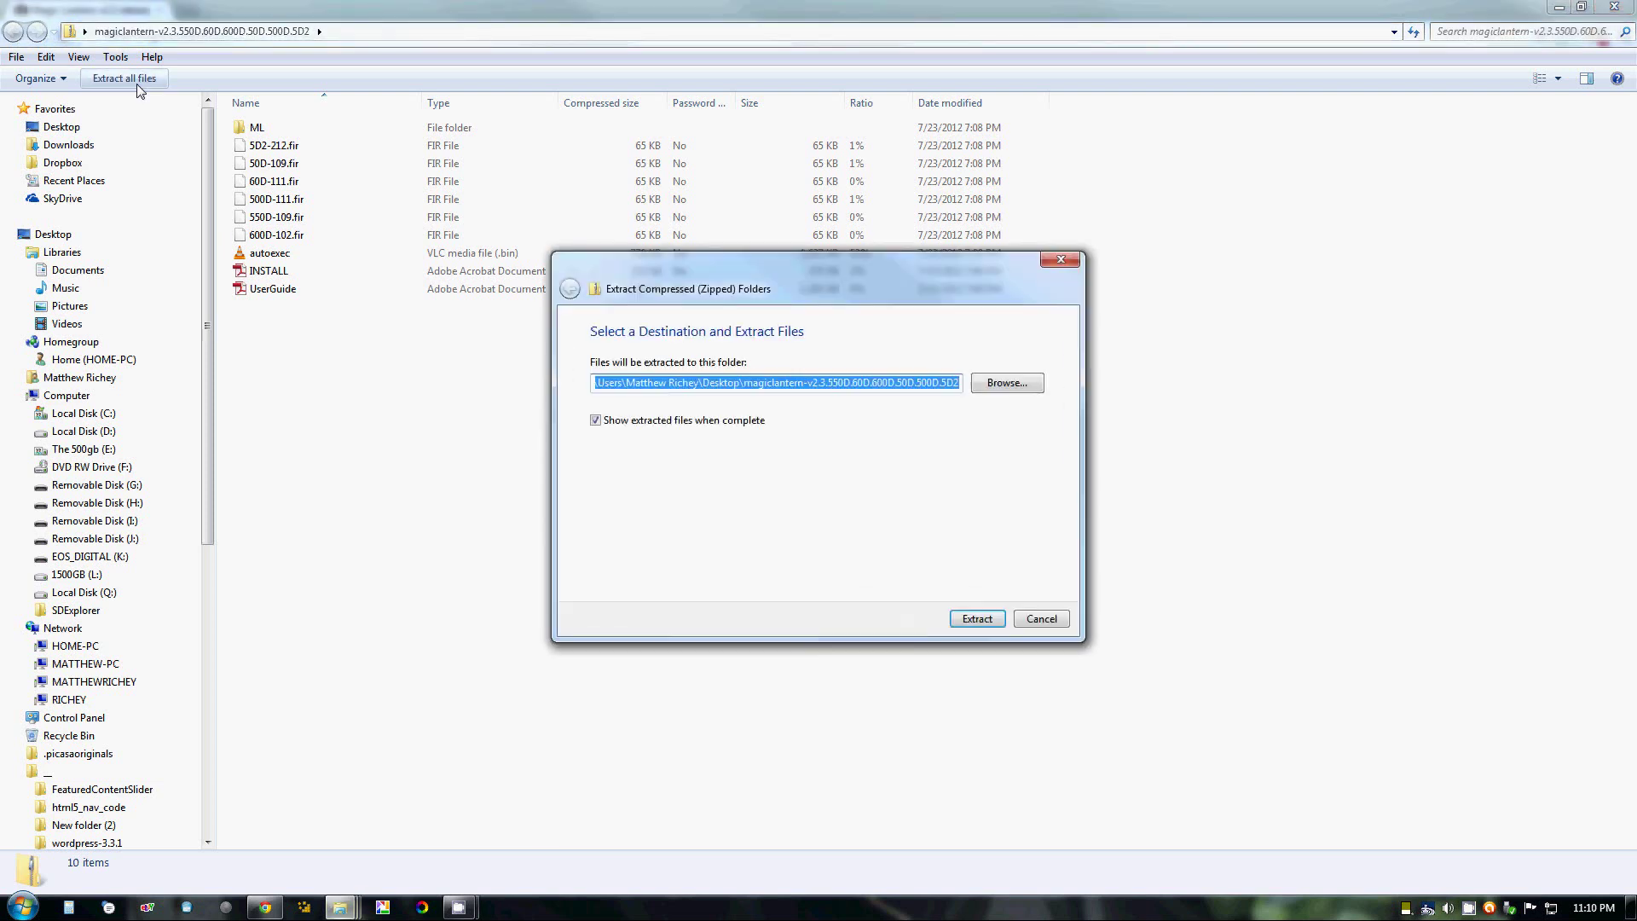
left_click(1004, 385)
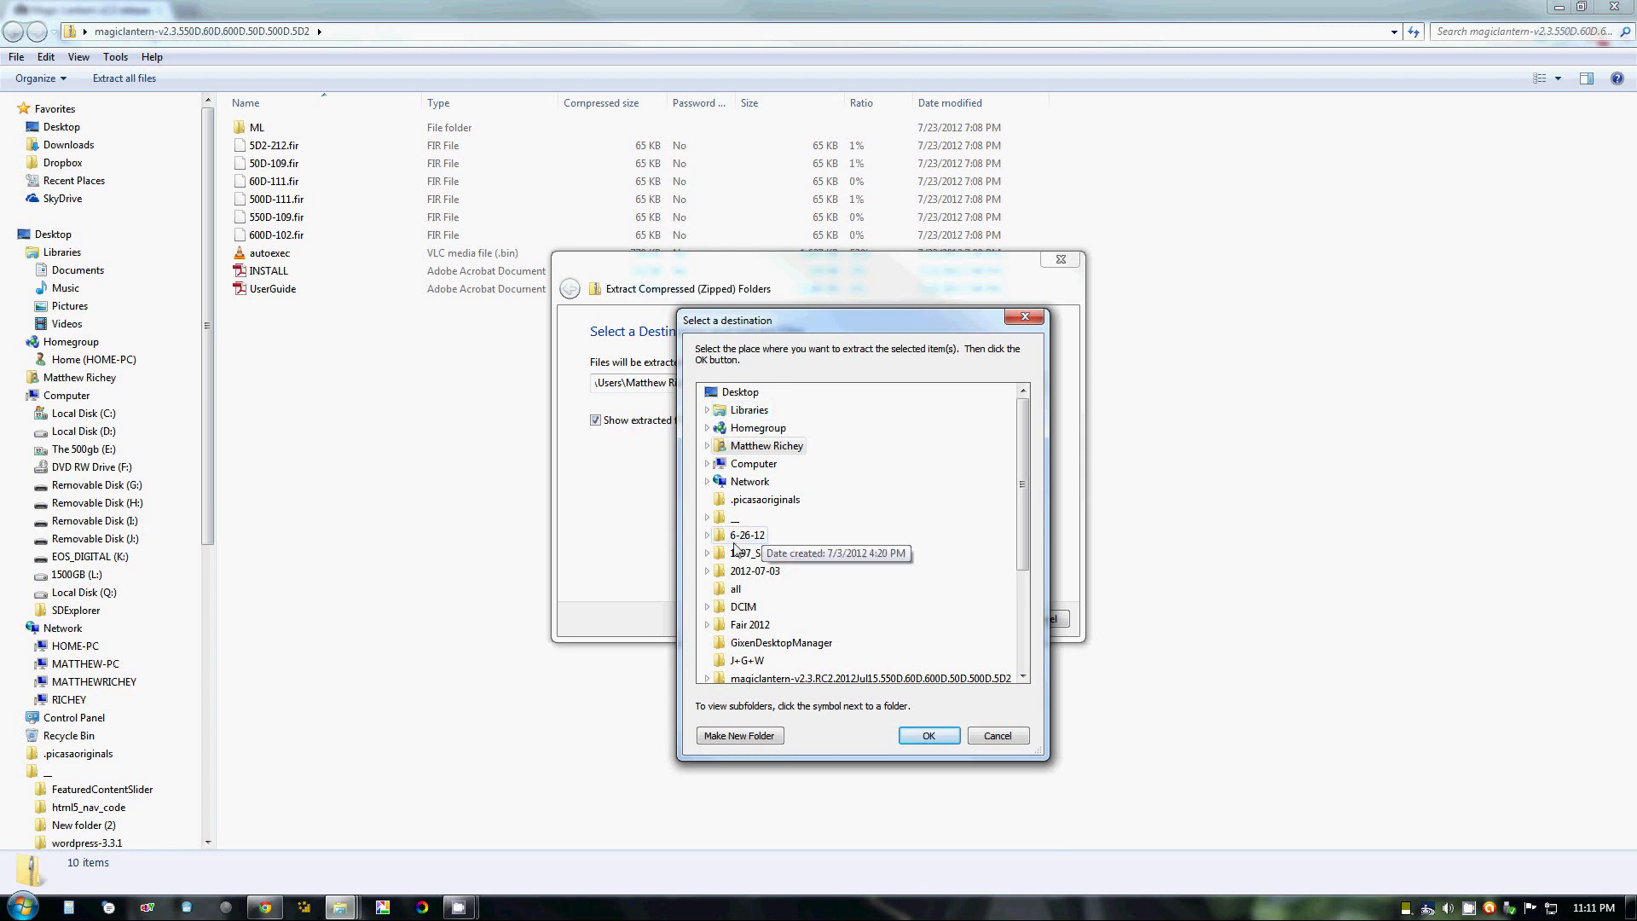
left_click(709, 465)
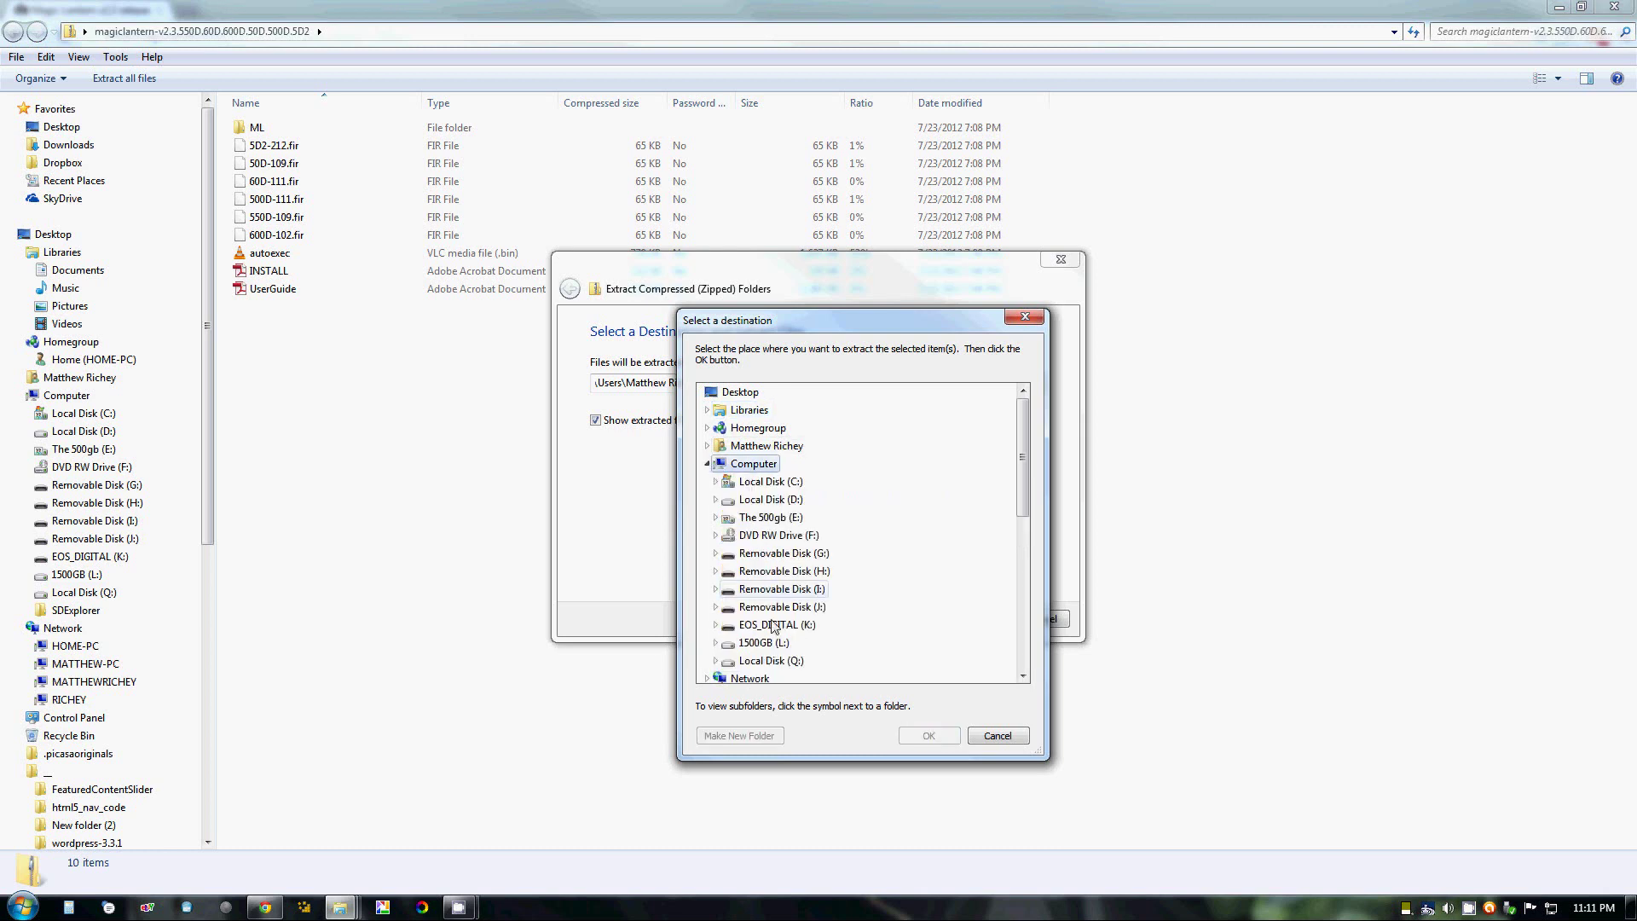
left_click(745, 626)
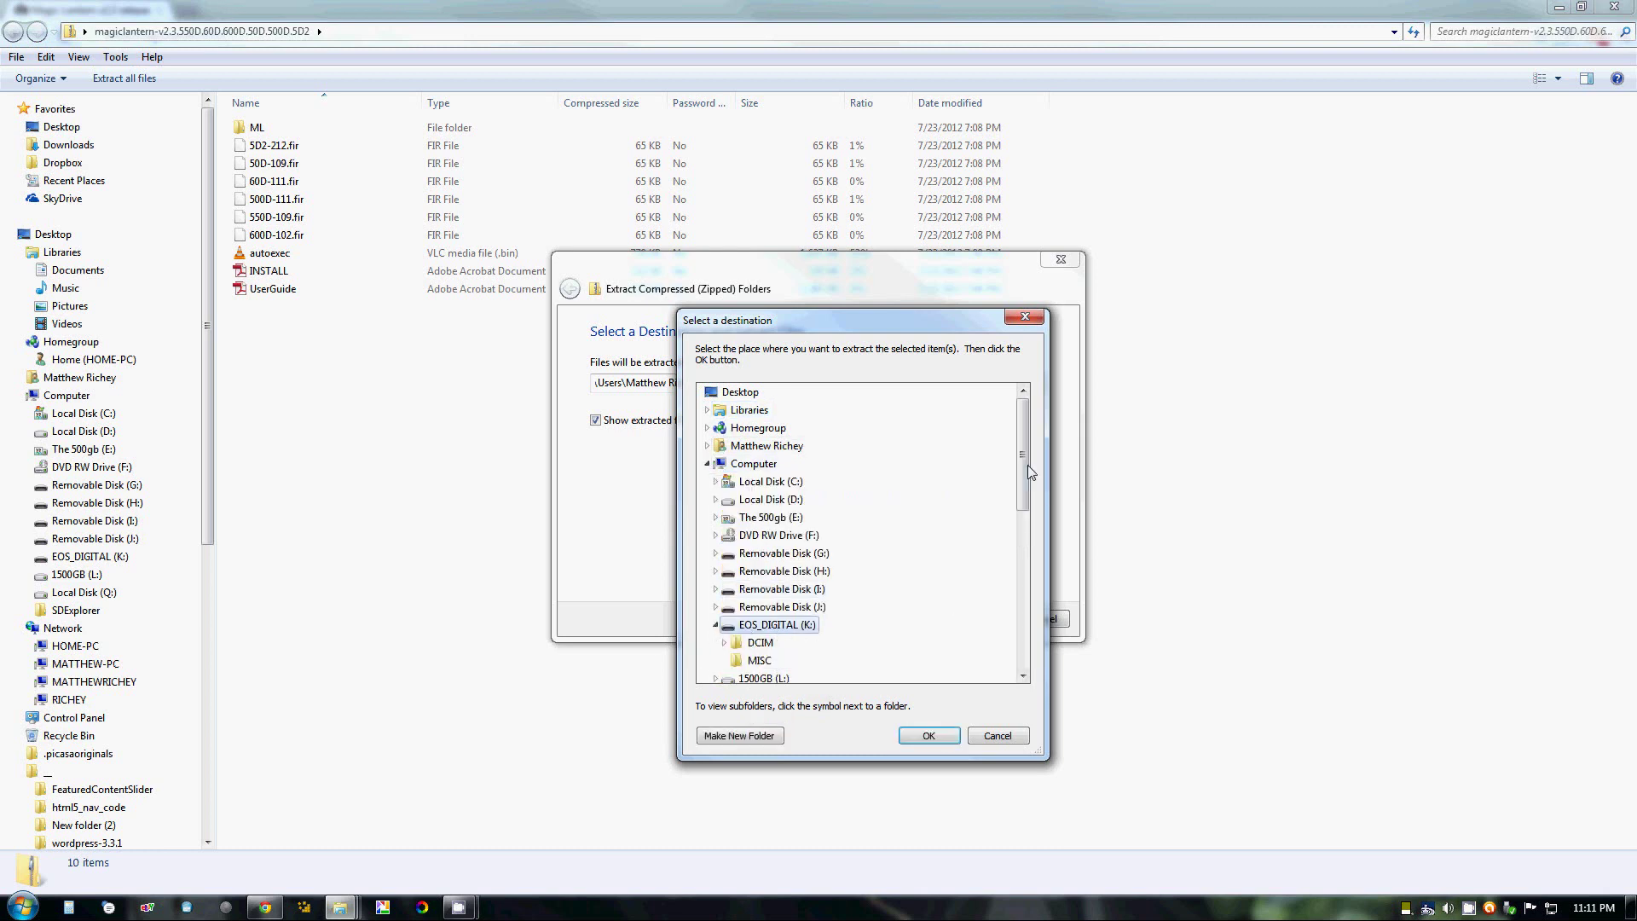
scroll(1030, 472, "down", 3)
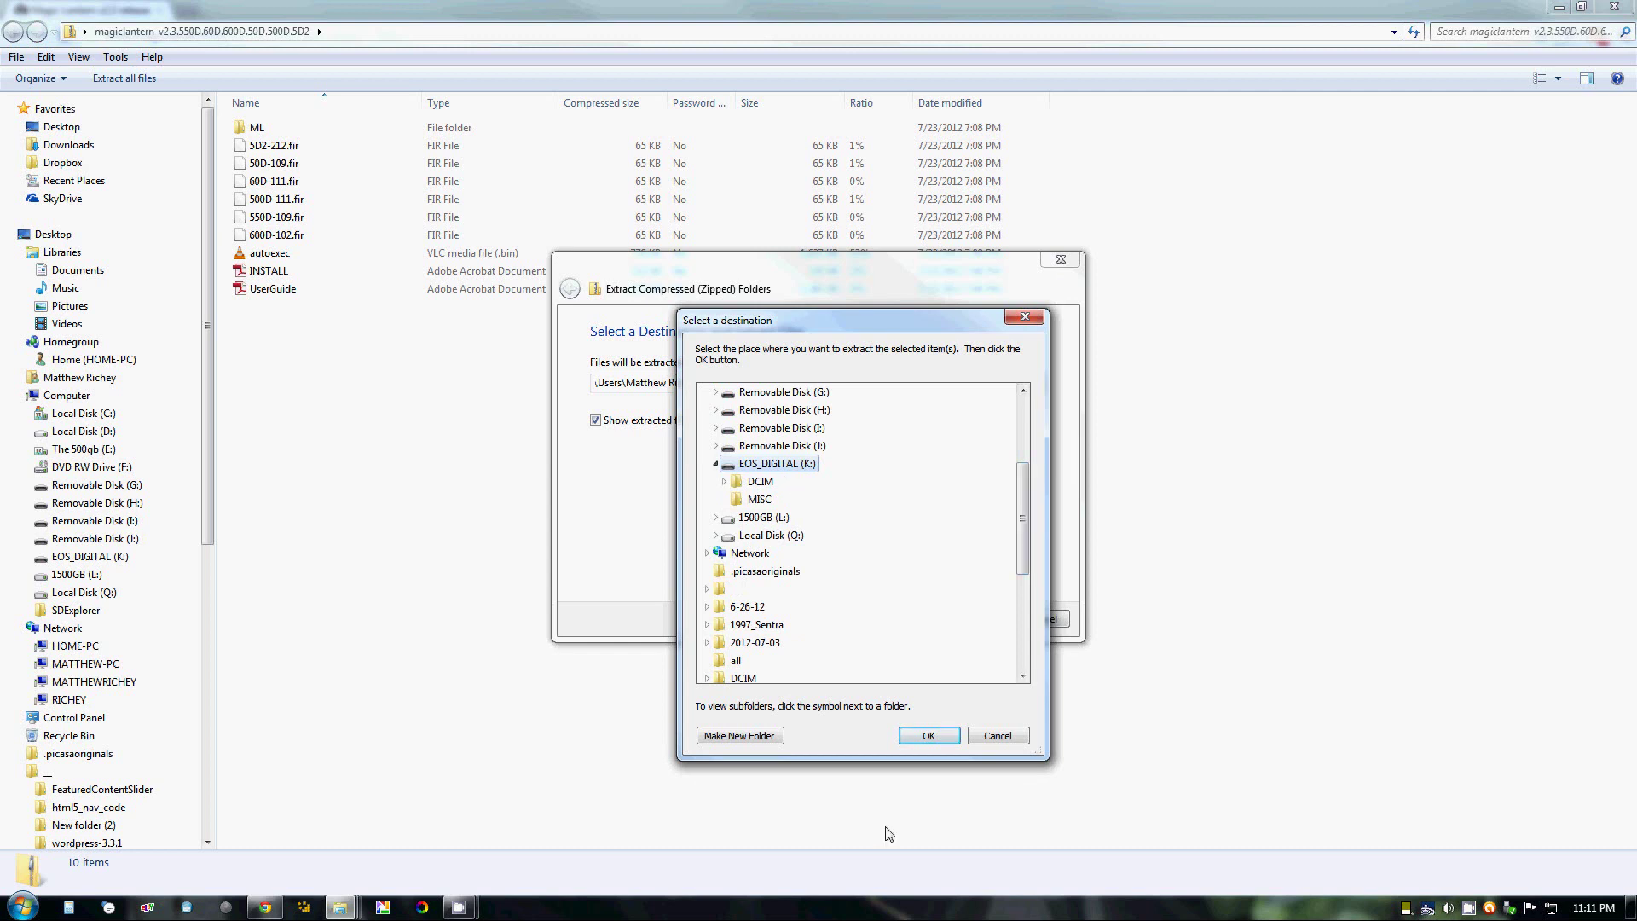
left_click(930, 735)
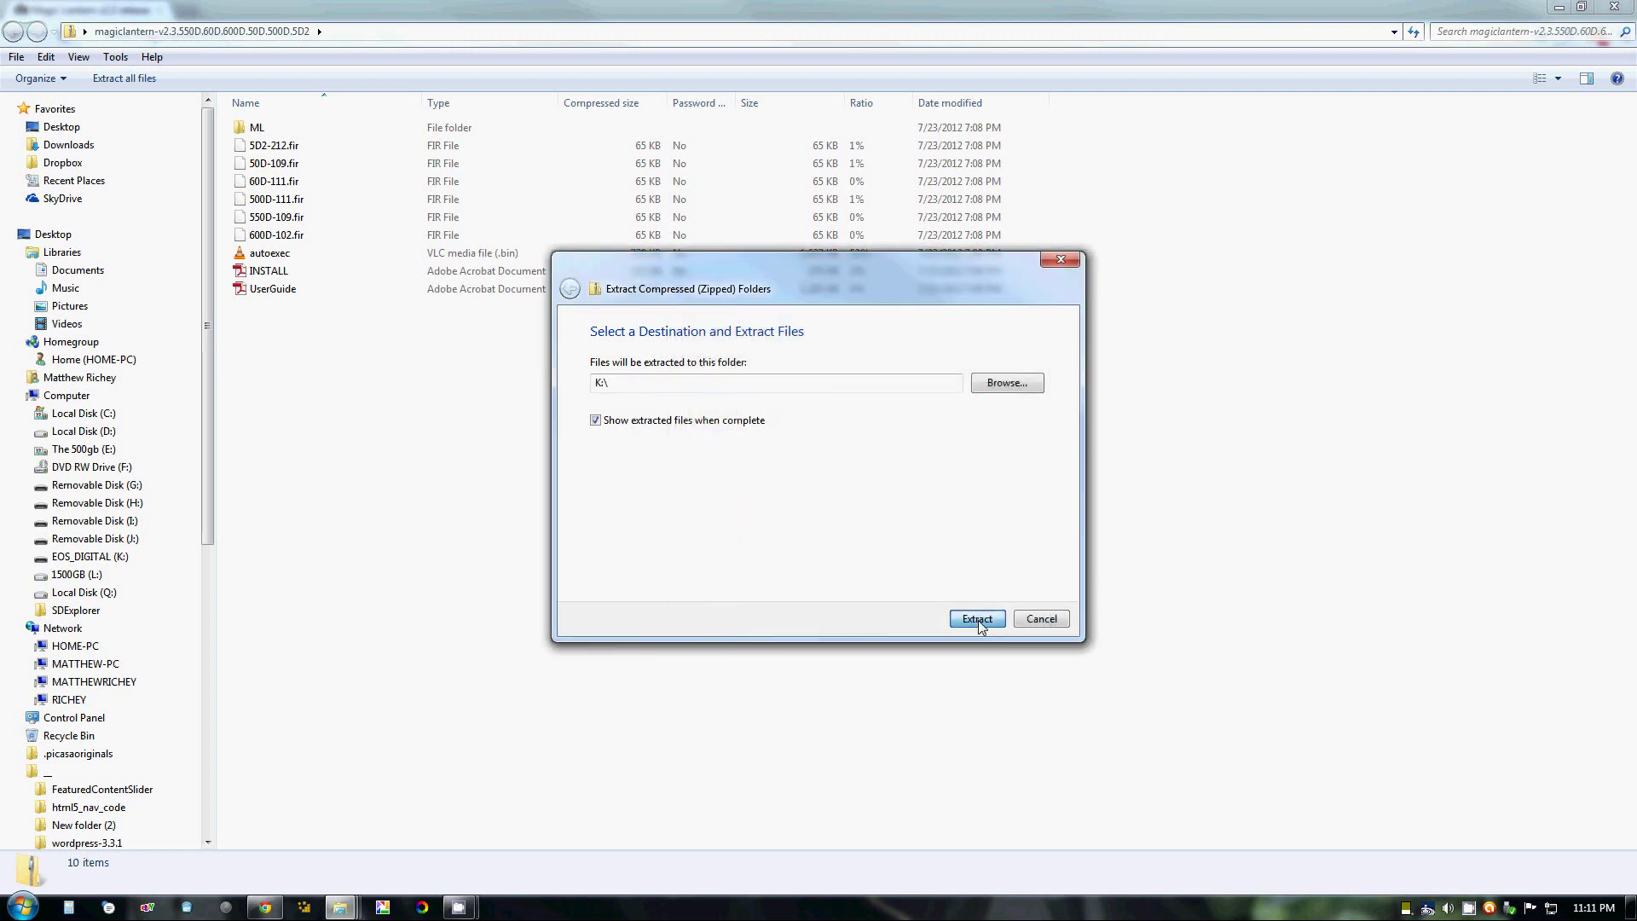